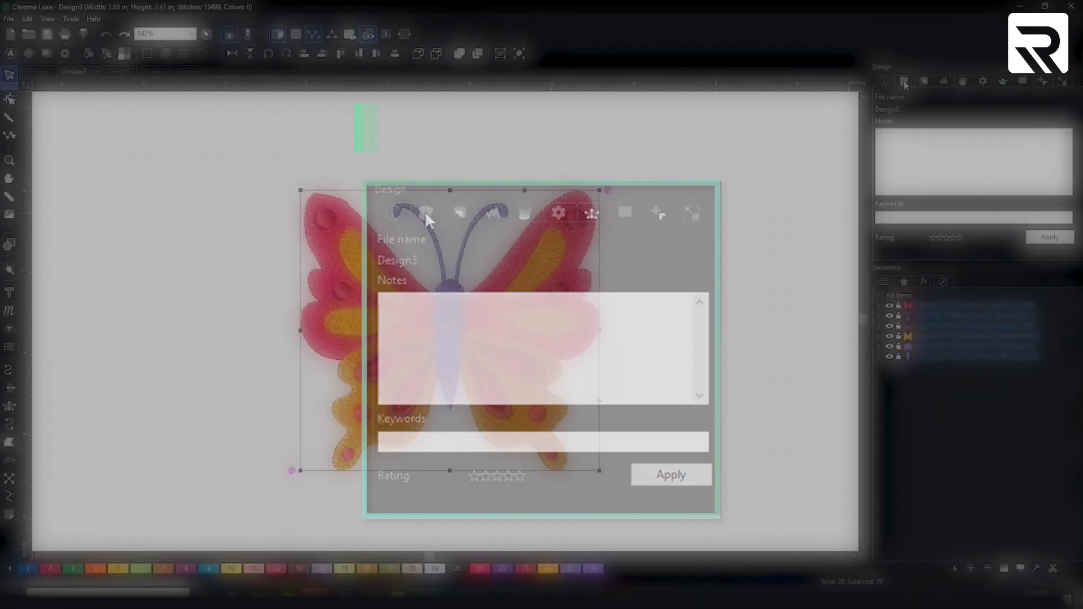
Step: View the butterfly's fill settings, then its underlay: parallel and perpendicular, 2.00 mm density, 3.0 mm stitch
left_click(904, 82)
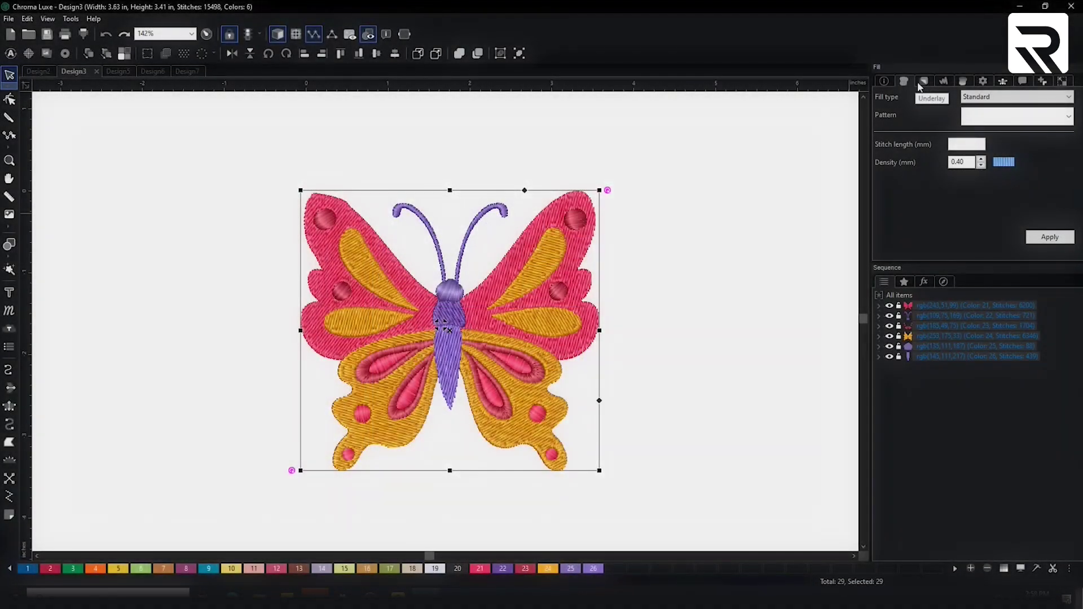
left_click(923, 81)
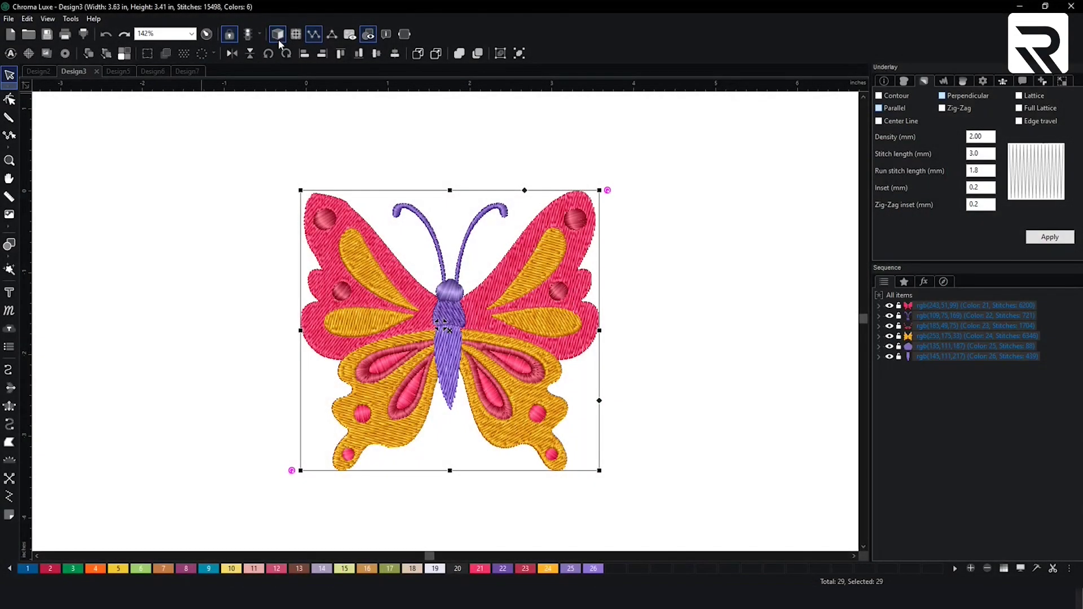
Step: Switch to flat stitch view and select the upper-left pink wing fill to view its underlay
left_click(278, 35)
left_click(175, 212)
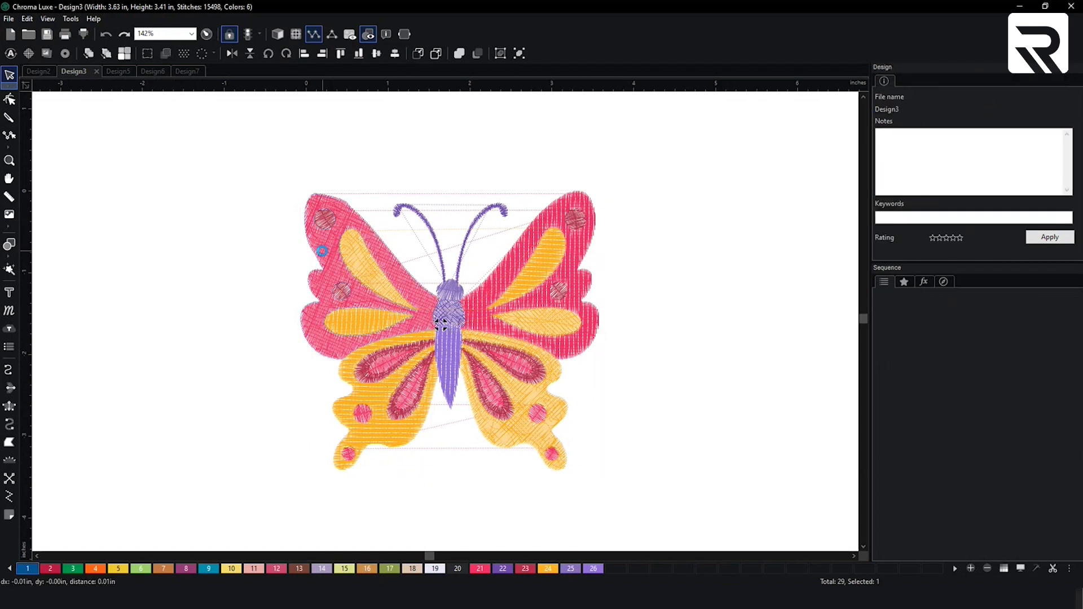
left_click(350, 272)
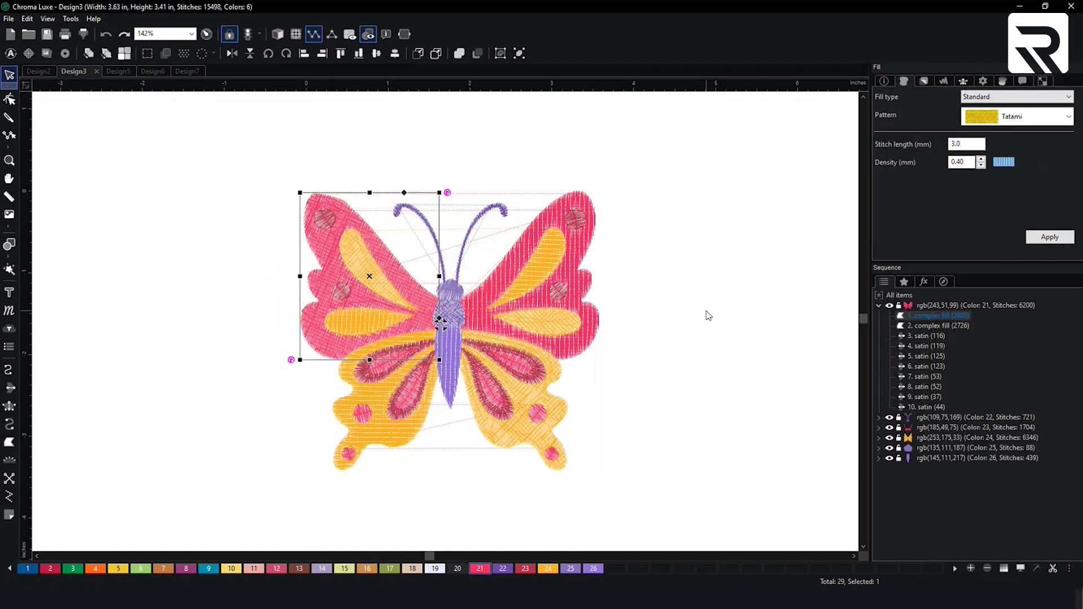
scroll(708, 315, "up", 1)
left_click(923, 81)
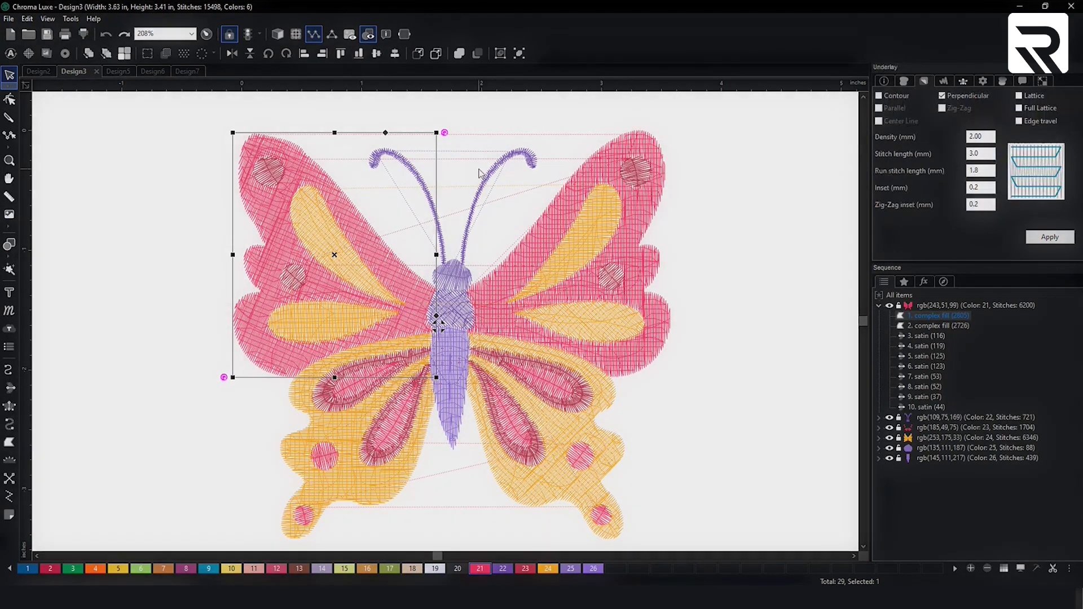
Step: Add and apply contour underlay to the wing, and remove its perpendicular underlay
scroll(445, 316, "up", 1)
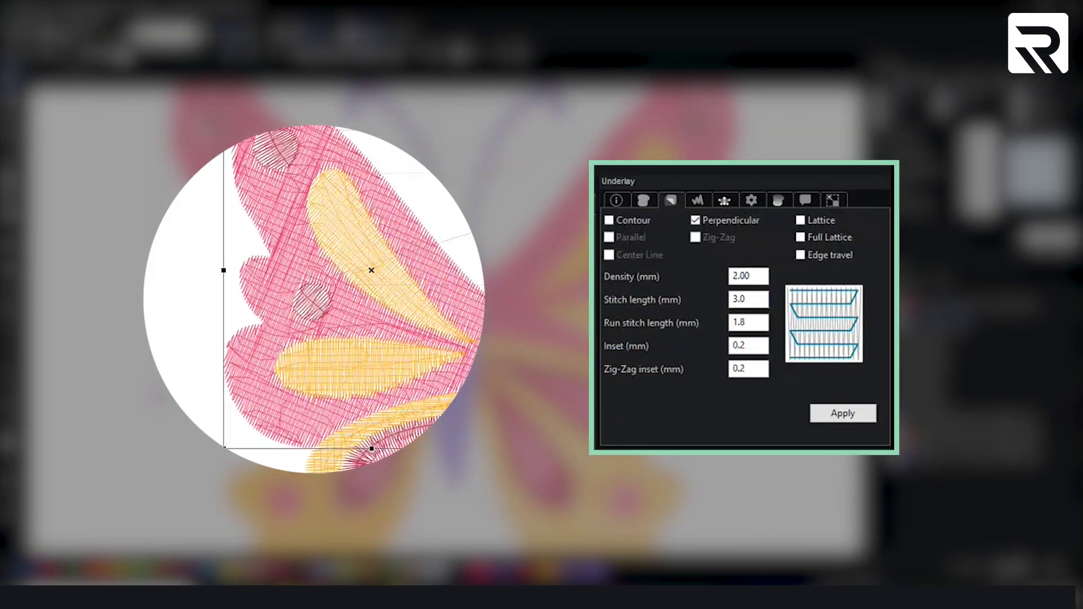
scroll(310, 299, "up", 1)
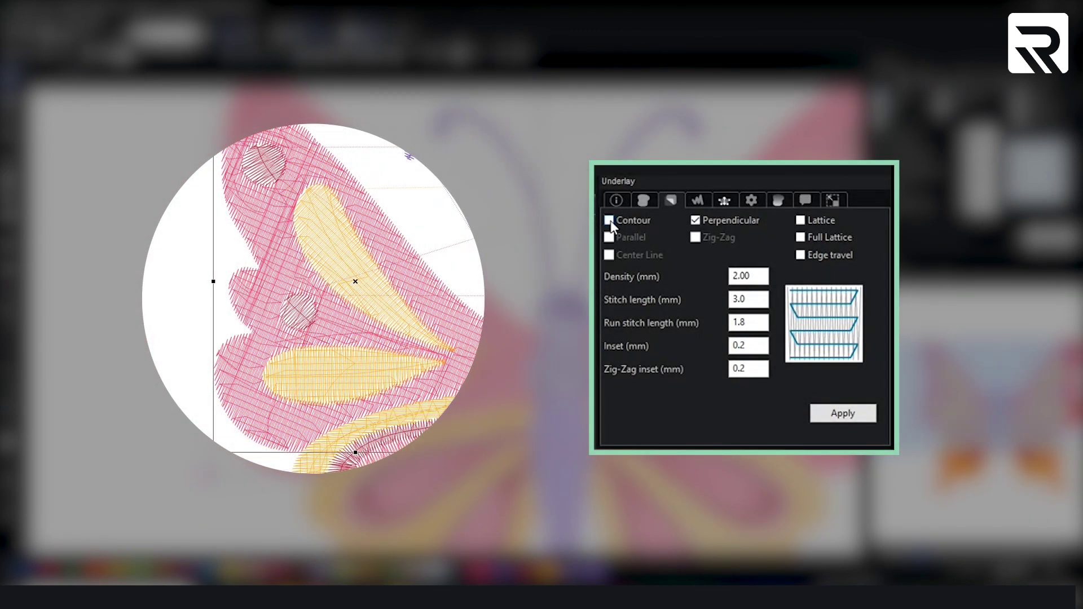
left_click(610, 222)
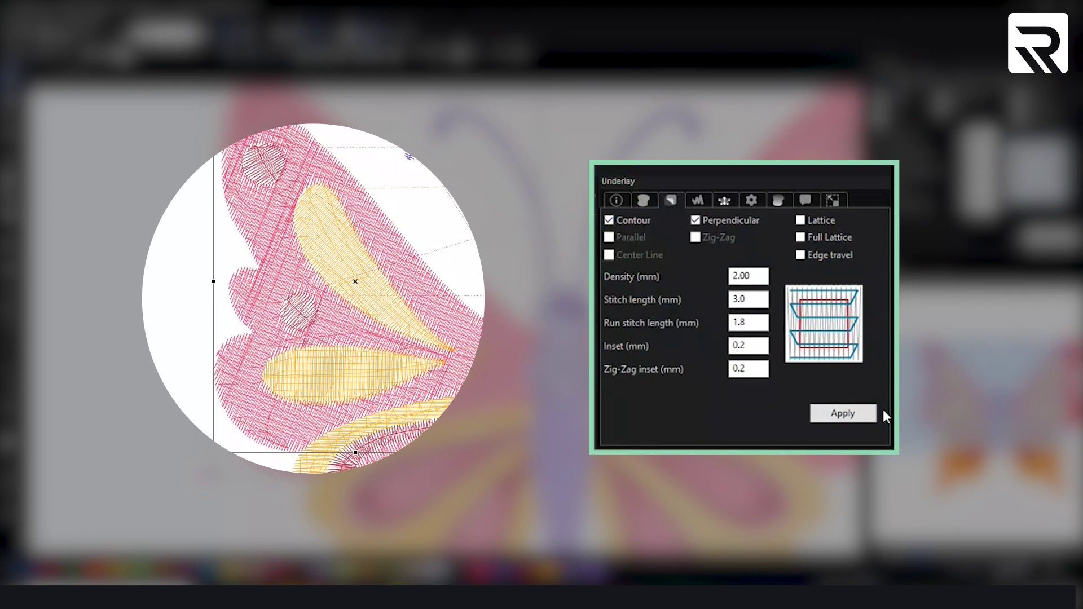
left_click(857, 414)
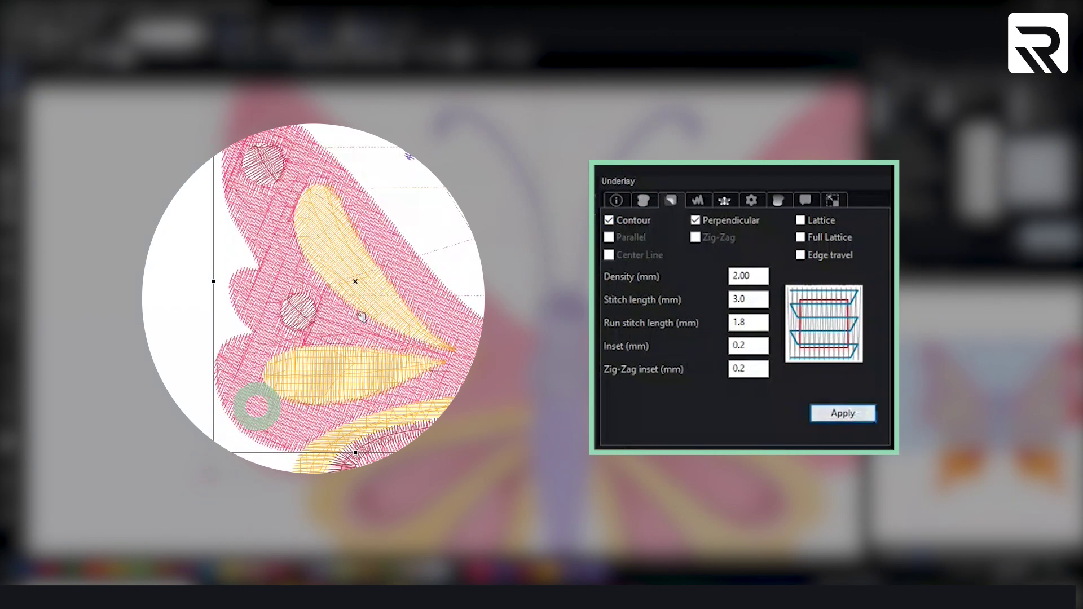
left_click(695, 220)
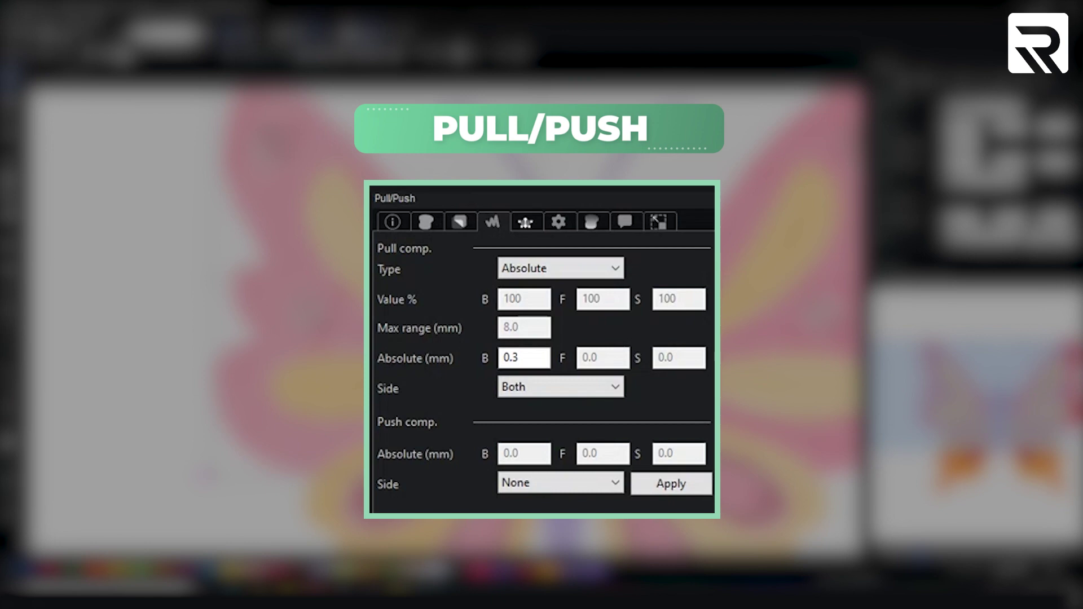
Step: Step through the wing's Column, General and Blend tabs, ending on Commands showing colour 21
left_click(527, 219)
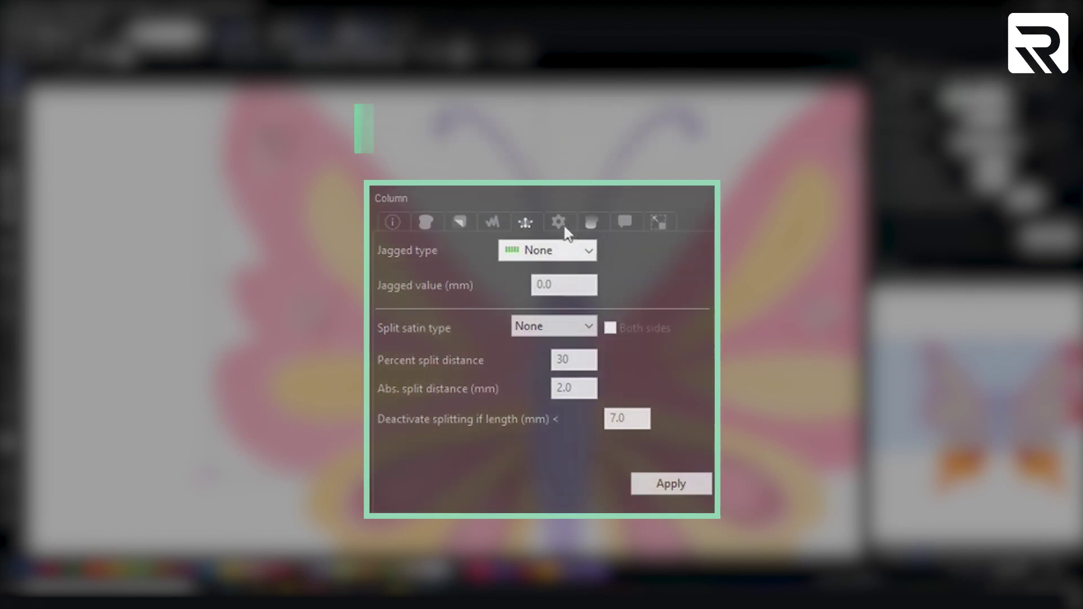
left_click(568, 221)
left_click(586, 221)
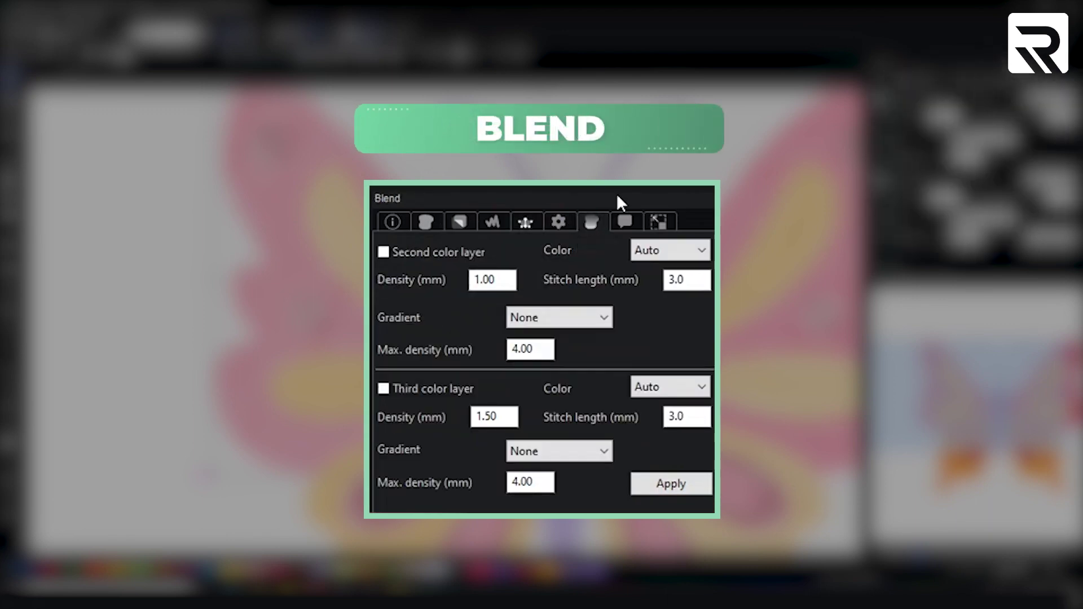
left_click(627, 219)
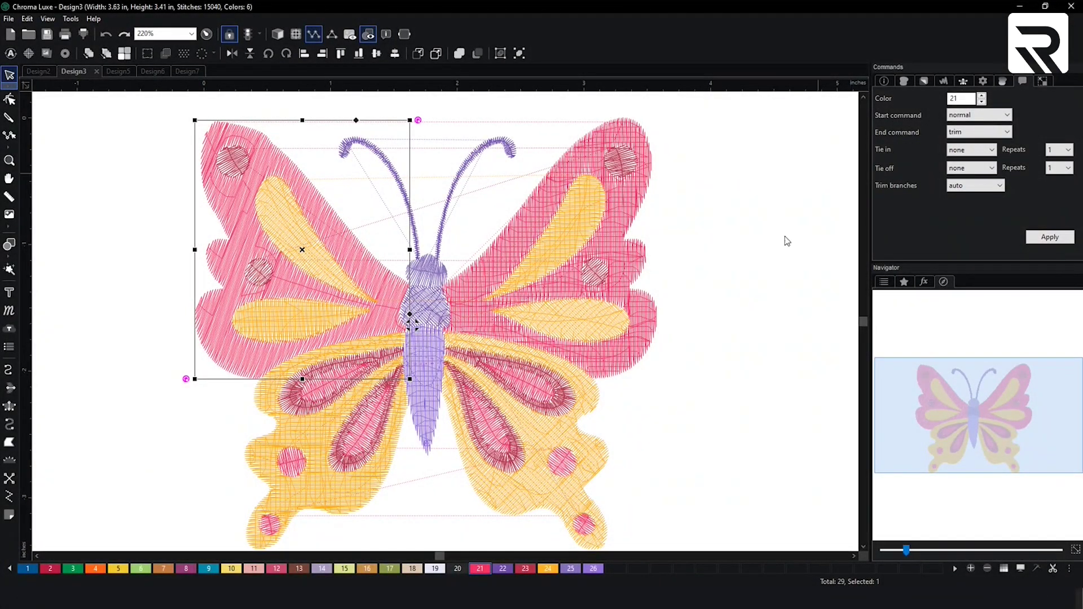
Step: Try thread colour 22 on the wing, restore colour 21, and keep the normal start command
left_click(502, 568)
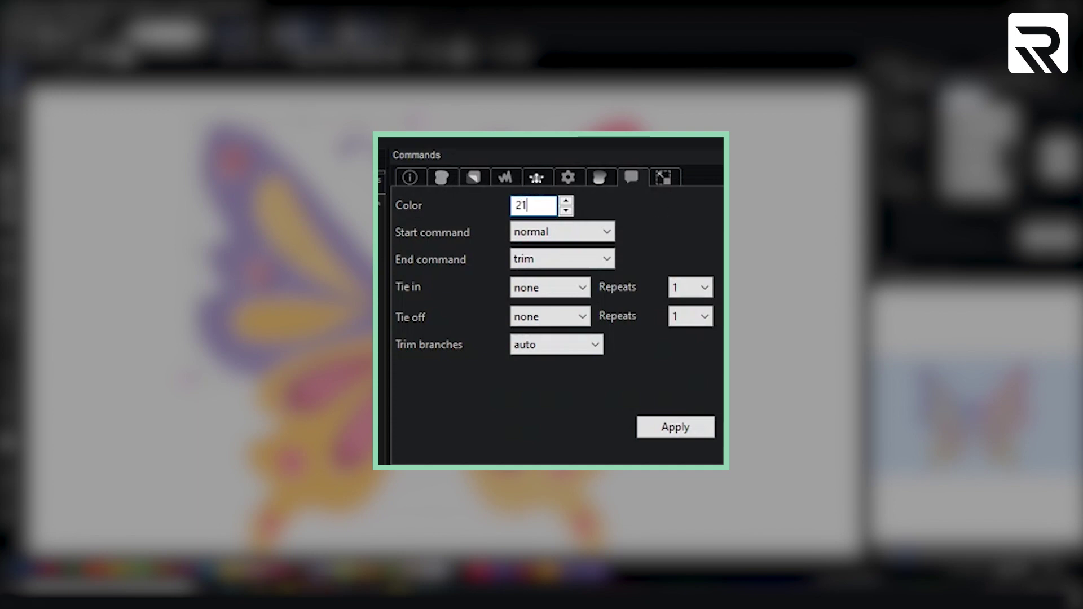
left_click(672, 431)
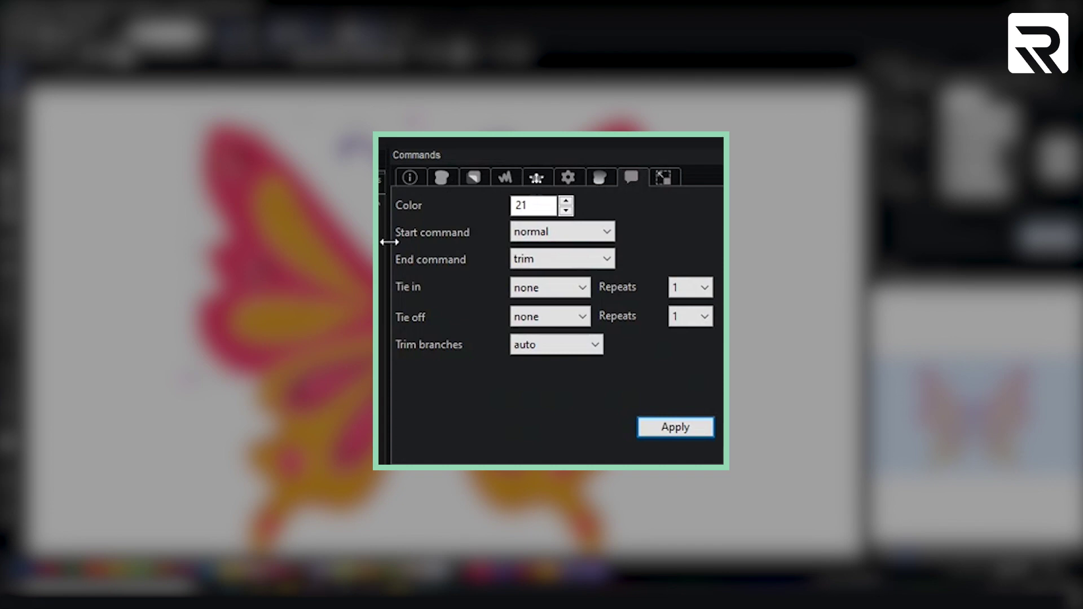
left_click(606, 235)
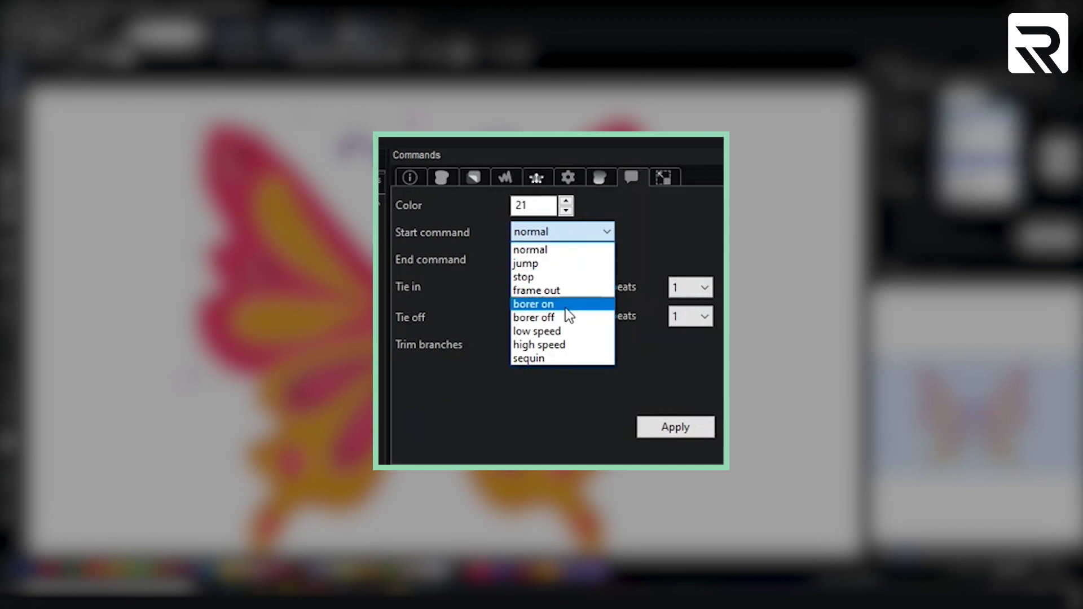
left_click(567, 248)
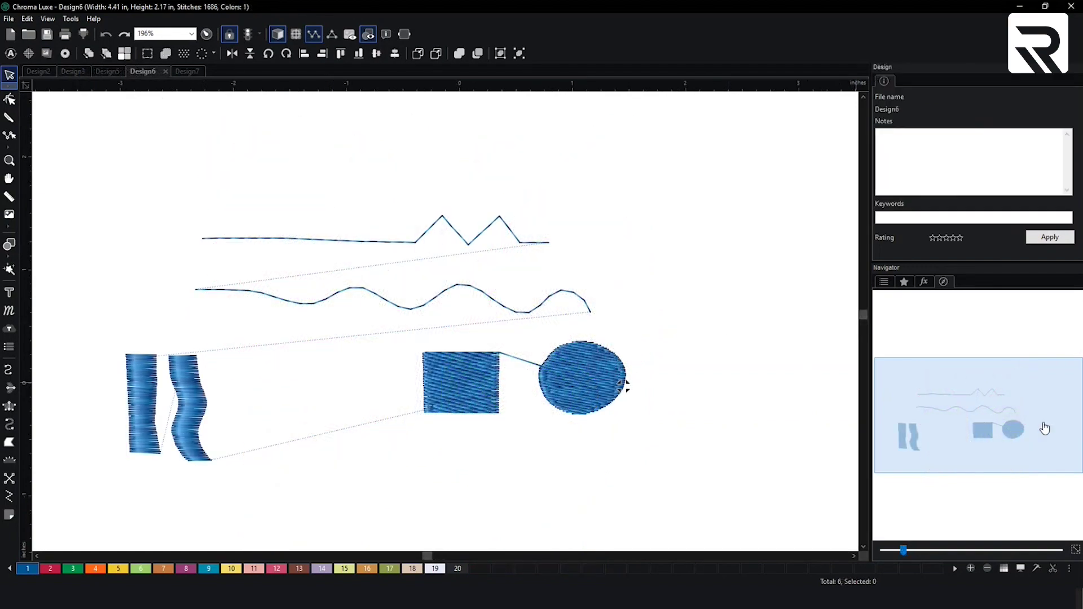
Step: Select only the square fill in the shapes sample
scroll(791, 468, "up", 1)
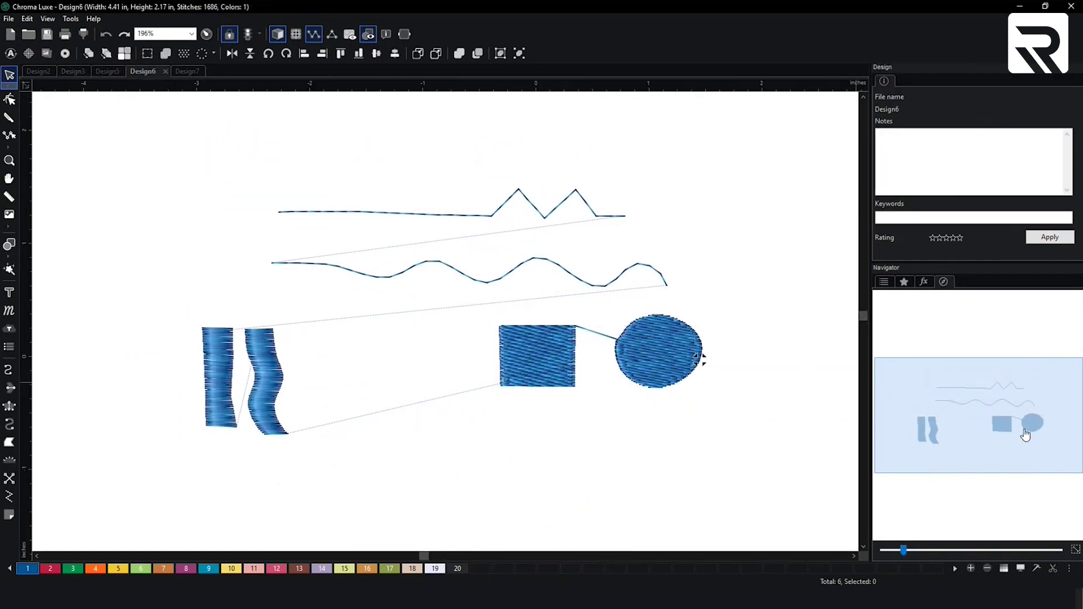
scroll(789, 469, "up", 2)
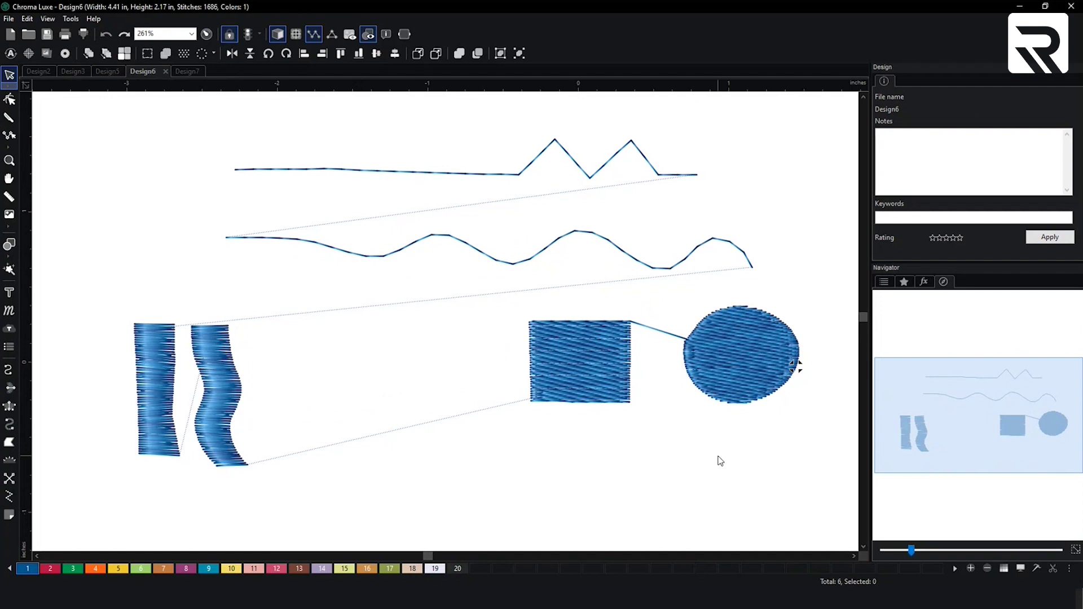
left_click_drag(498, 298, 927, 477)
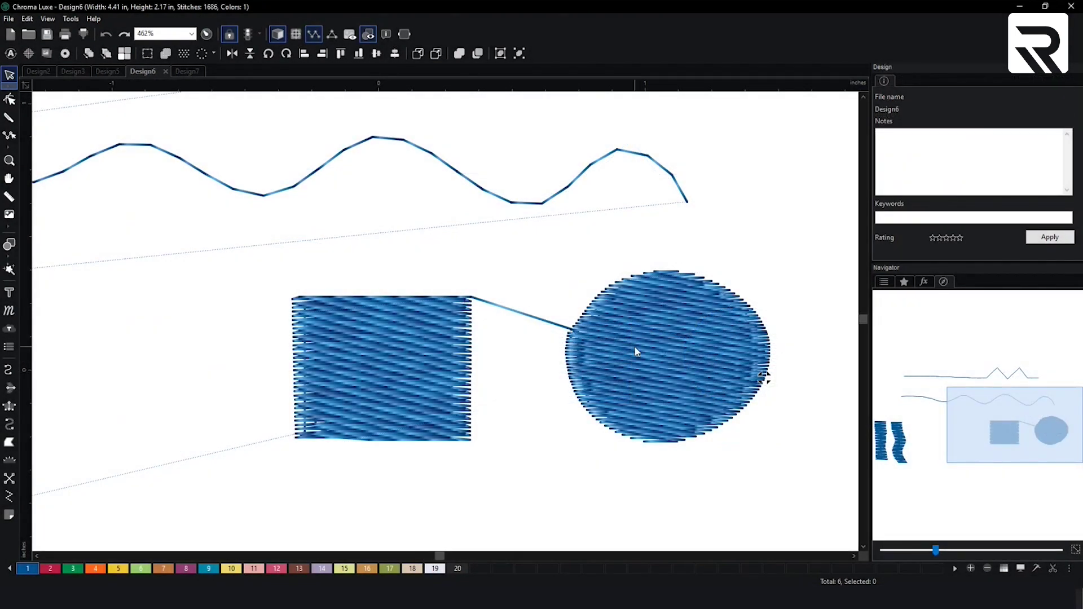
scroll(519, 300, "down", 1)
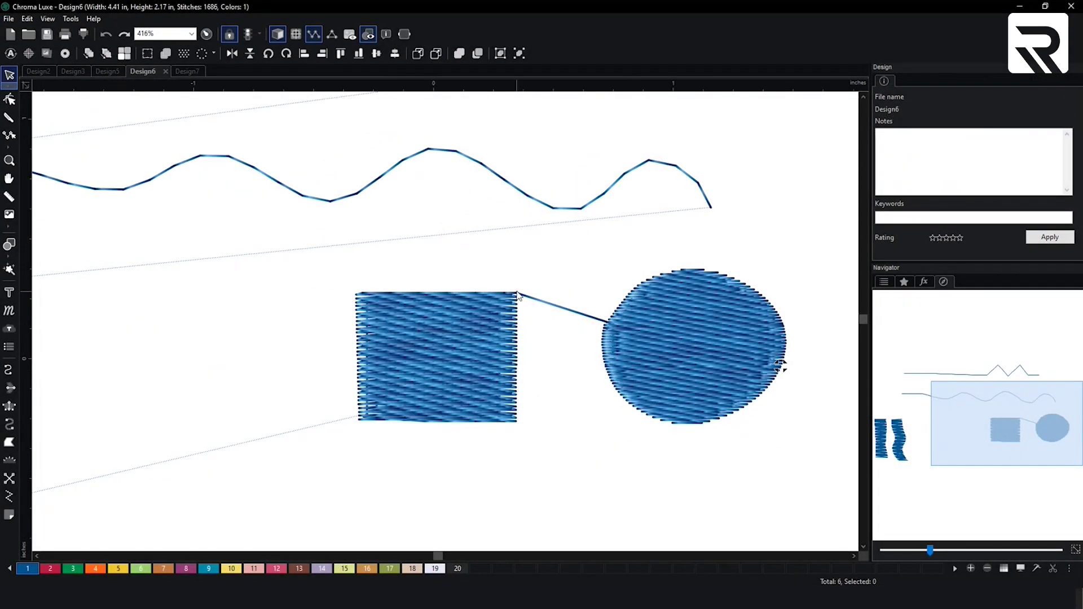
left_click(441, 351)
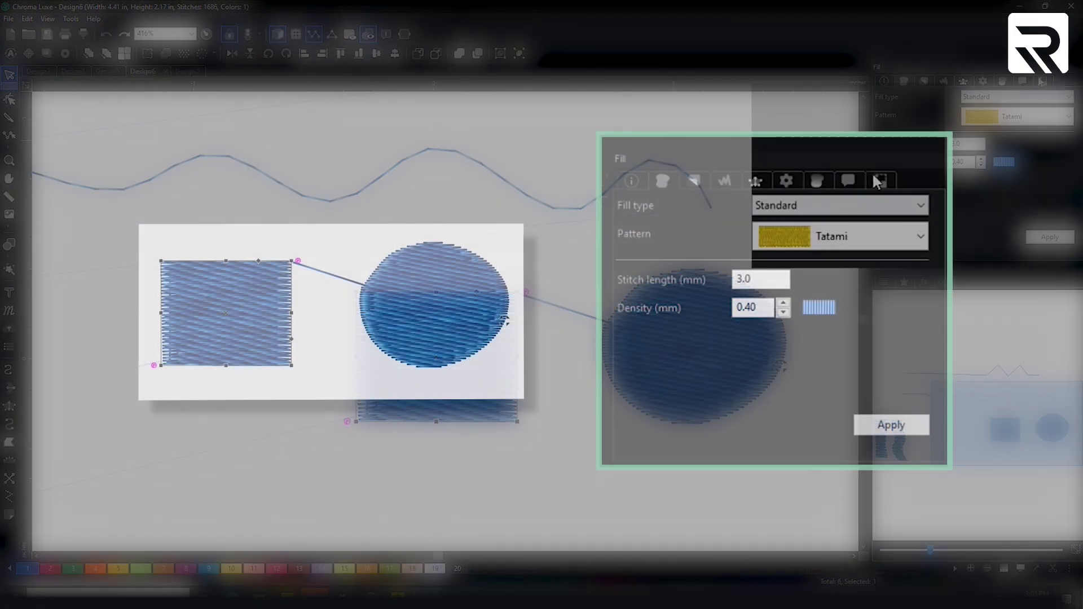
Step: Set the square's end command to trim and apply it, then view its 0.67 × 0.54 in transform
left_click(1022, 80)
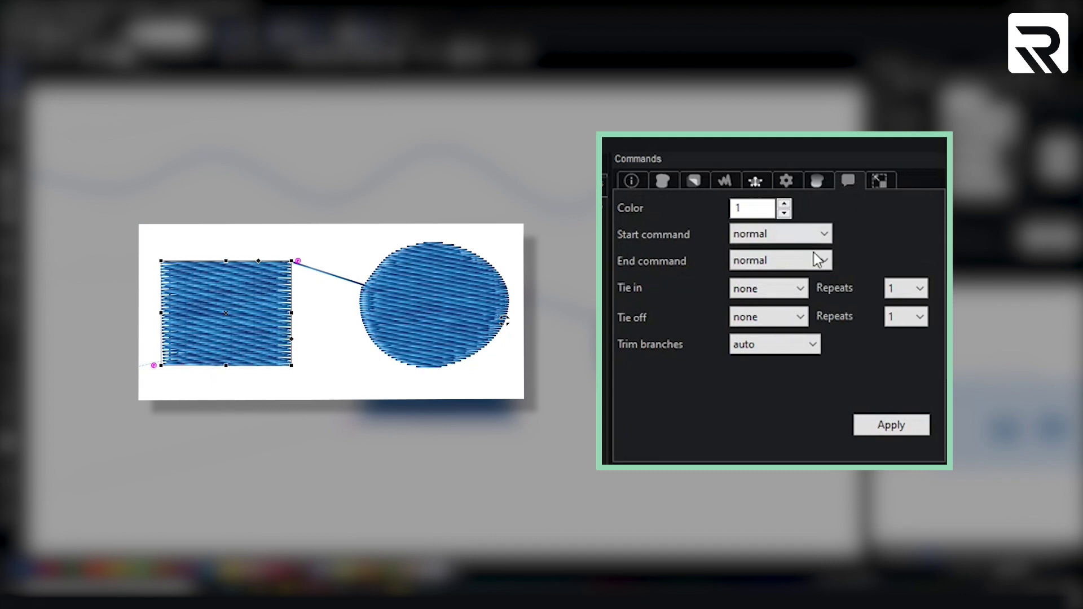
left_click(778, 265)
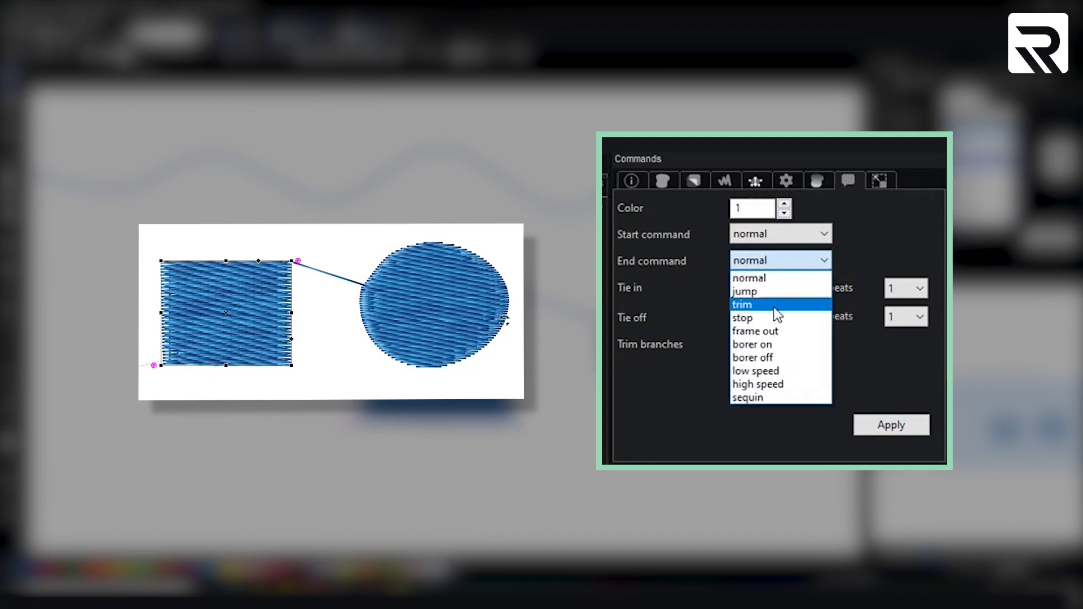
left_click(744, 304)
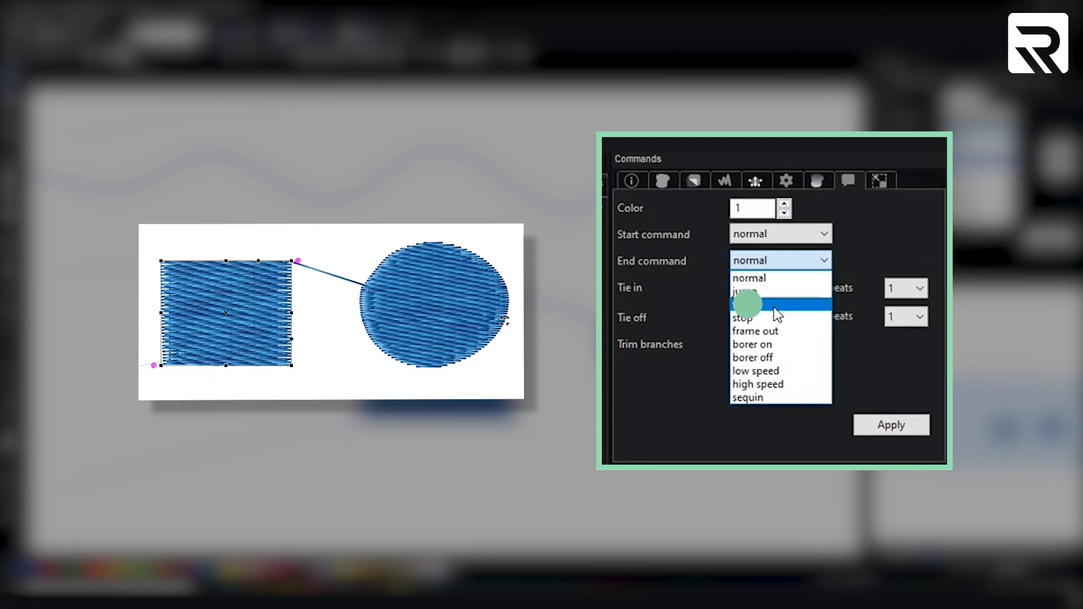
left_click(905, 431)
left_click(526, 275)
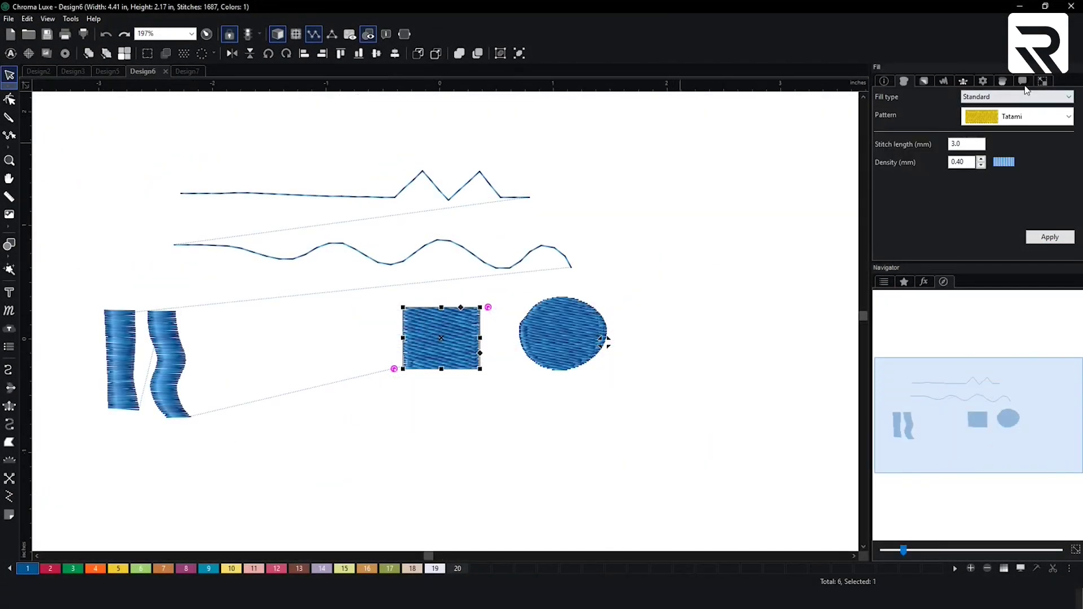
left_click(1042, 80)
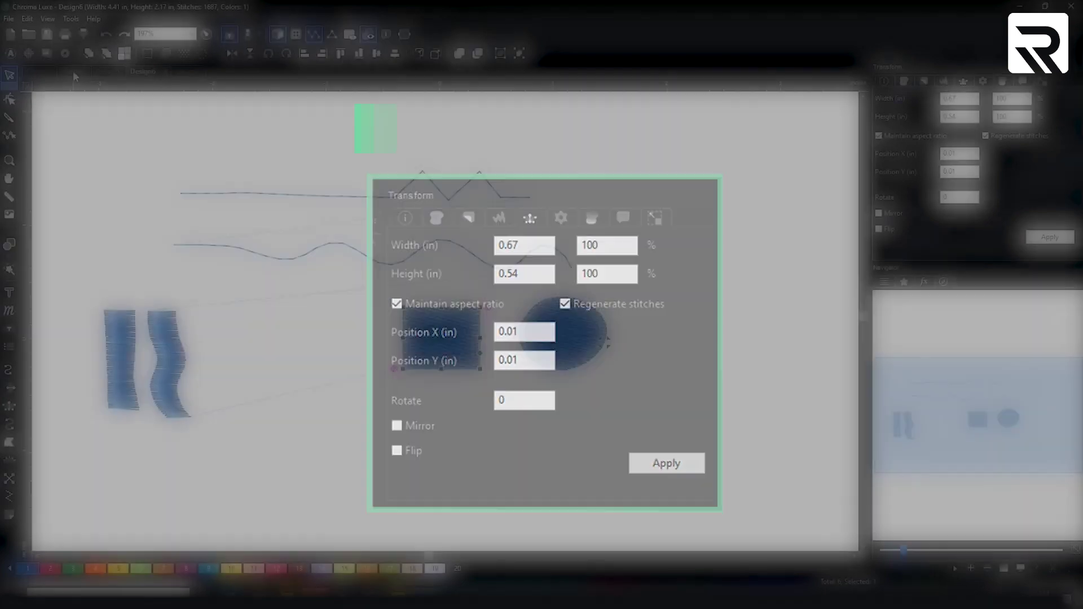
Step: On Design3, marquee-select all 29 butterfly objects and show its 3.64 × 3.41 in transform settings
left_click(73, 71)
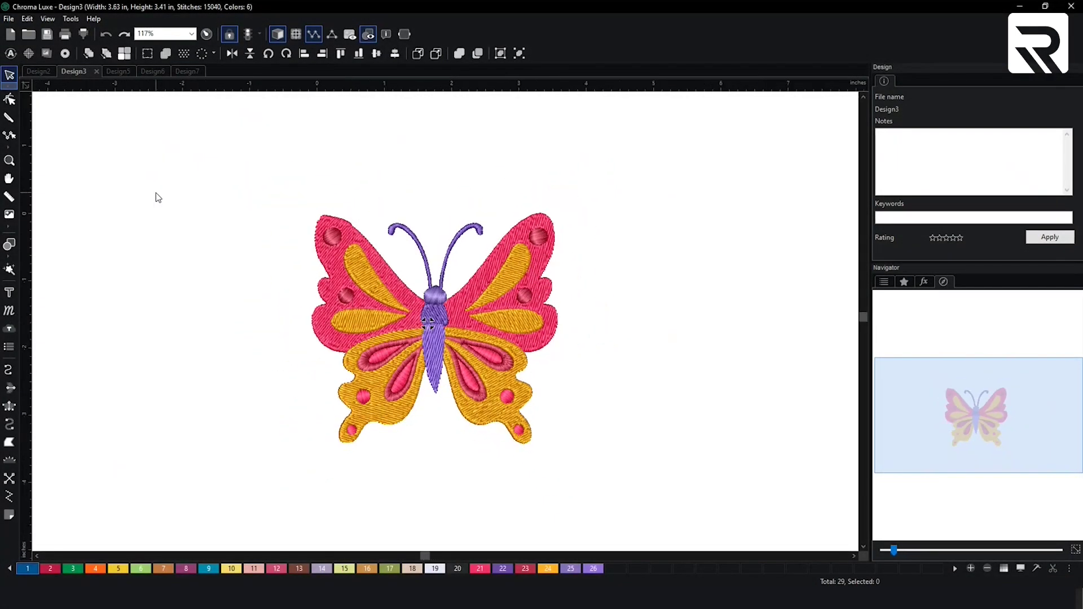
left_click_drag(187, 127, 710, 543)
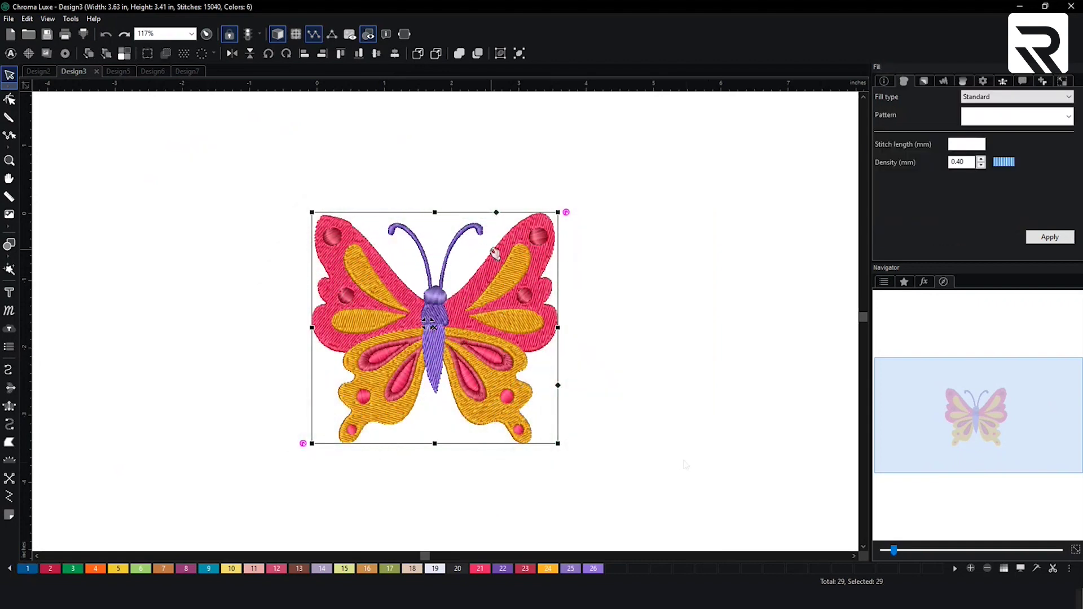
left_click_drag(291, 156, 476, 490)
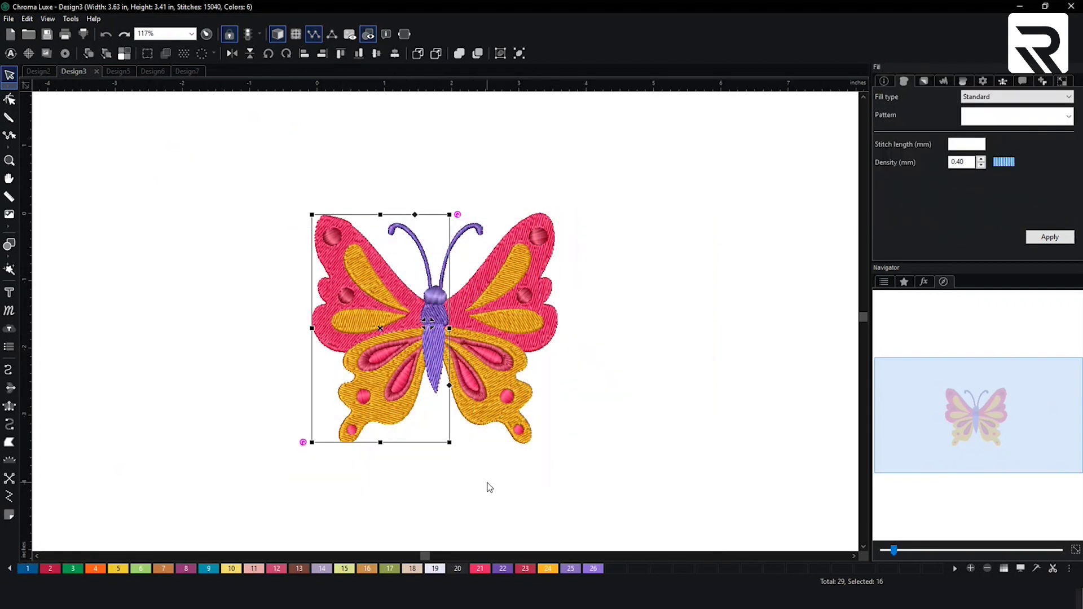
left_click(677, 439)
left_click_drag(202, 155, 763, 551)
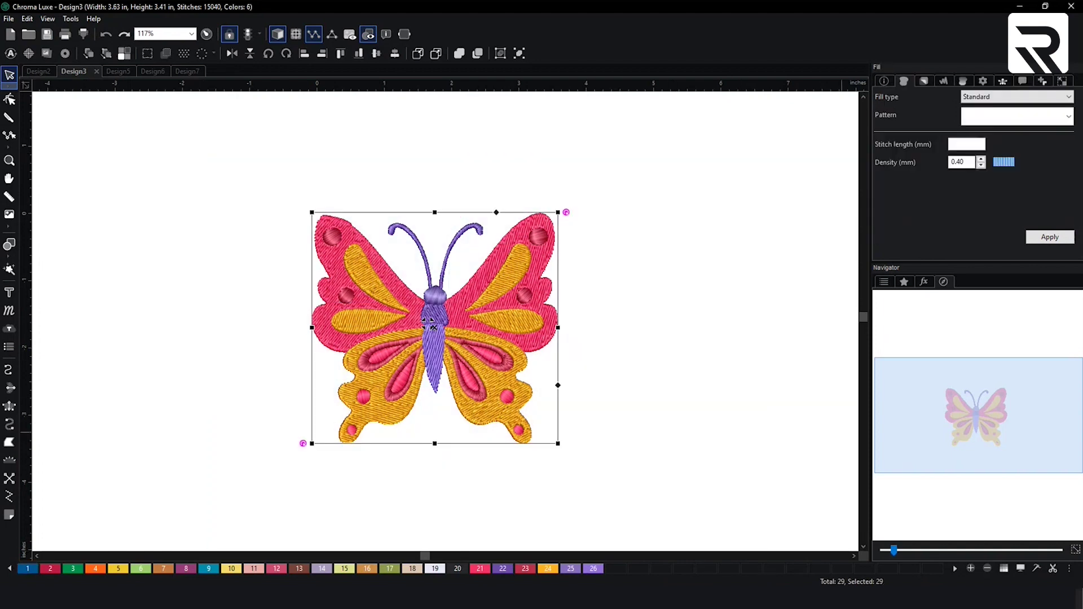
left_click(1062, 81)
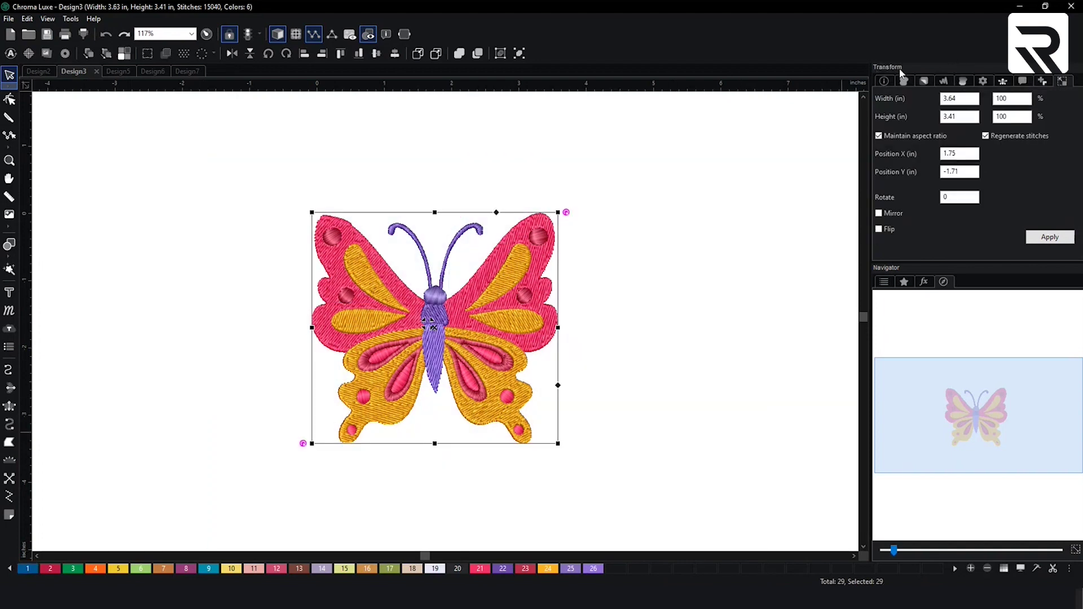